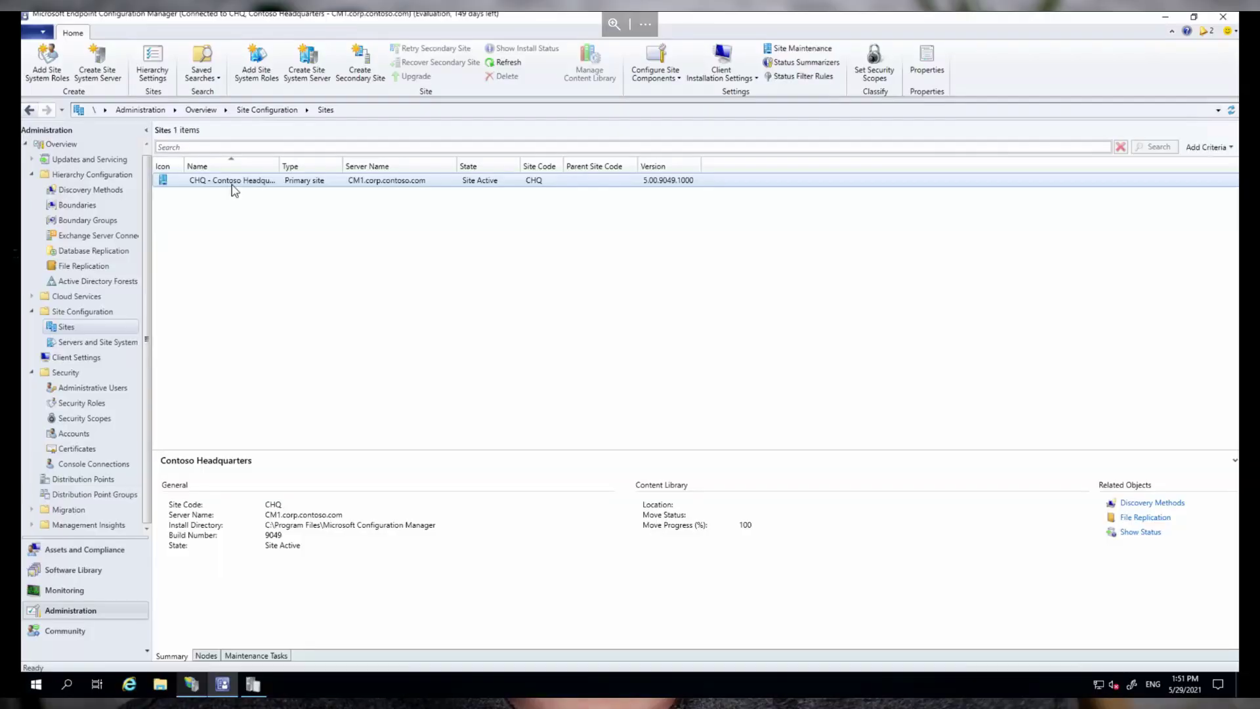
- Set Contoso Headquarters to HTTPS or HTTP with ConfigMgr-generated certificates, no PKI client certificate
right_click(232, 181)
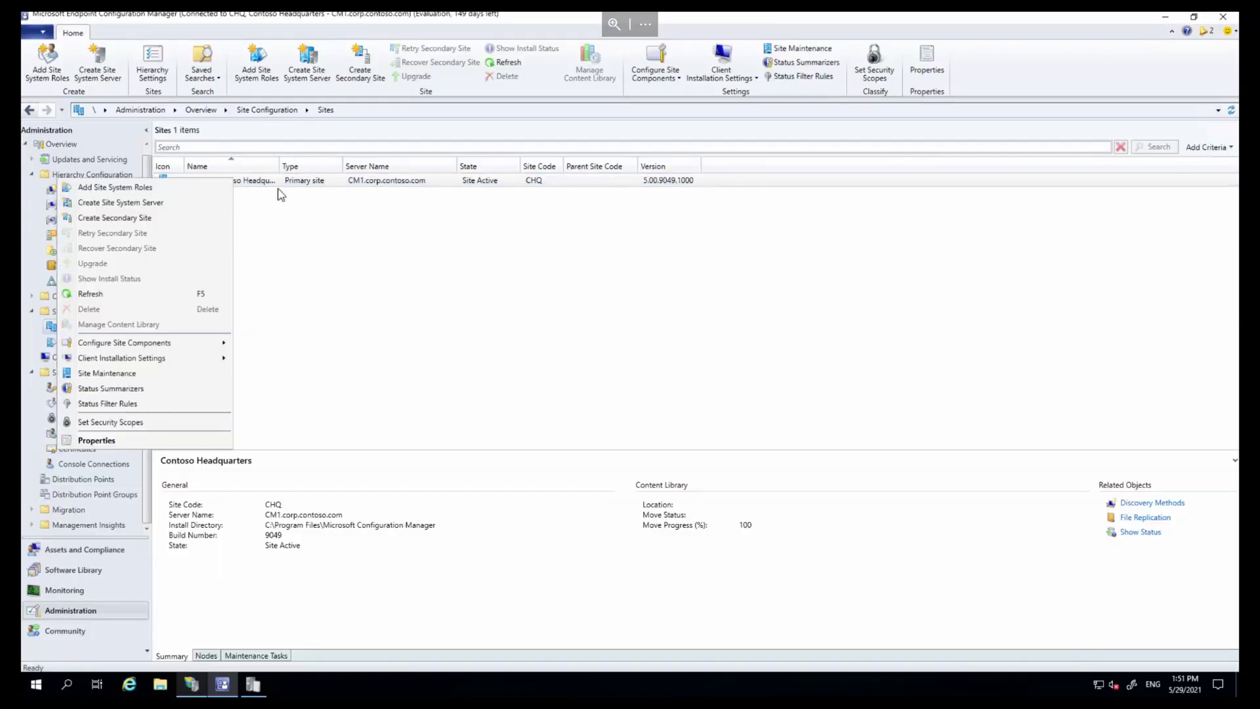
click(146, 441)
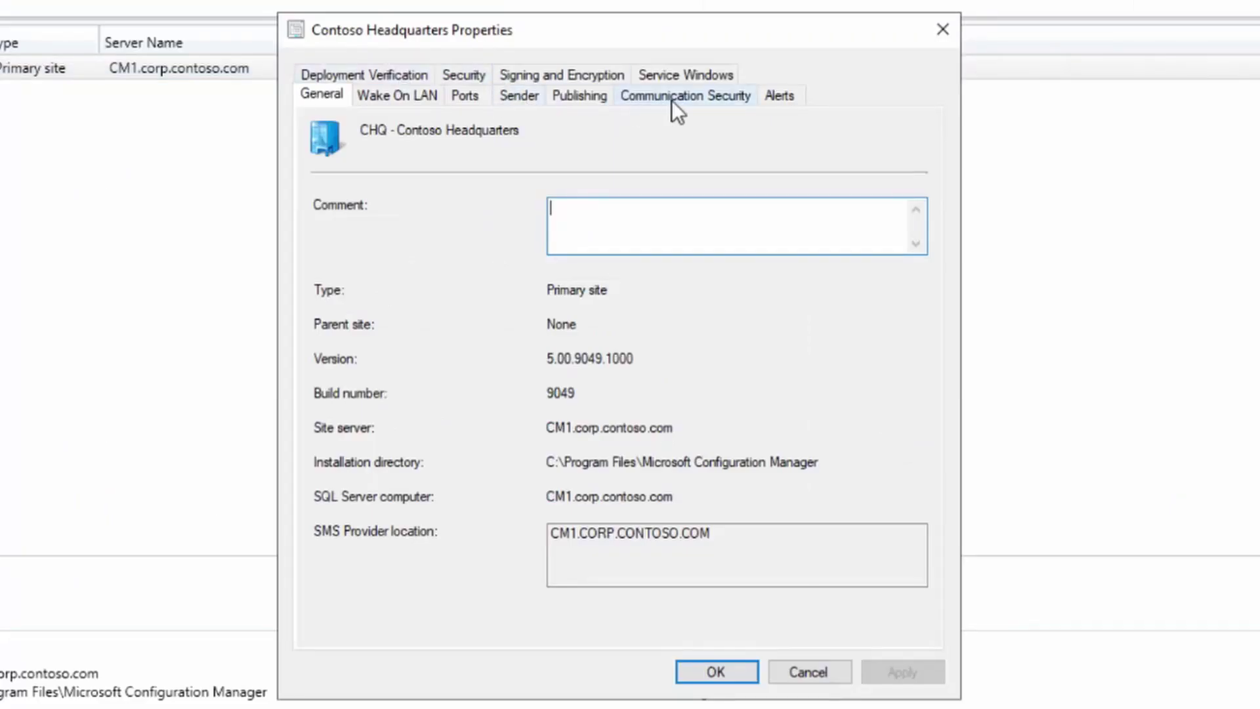
click(671, 100)
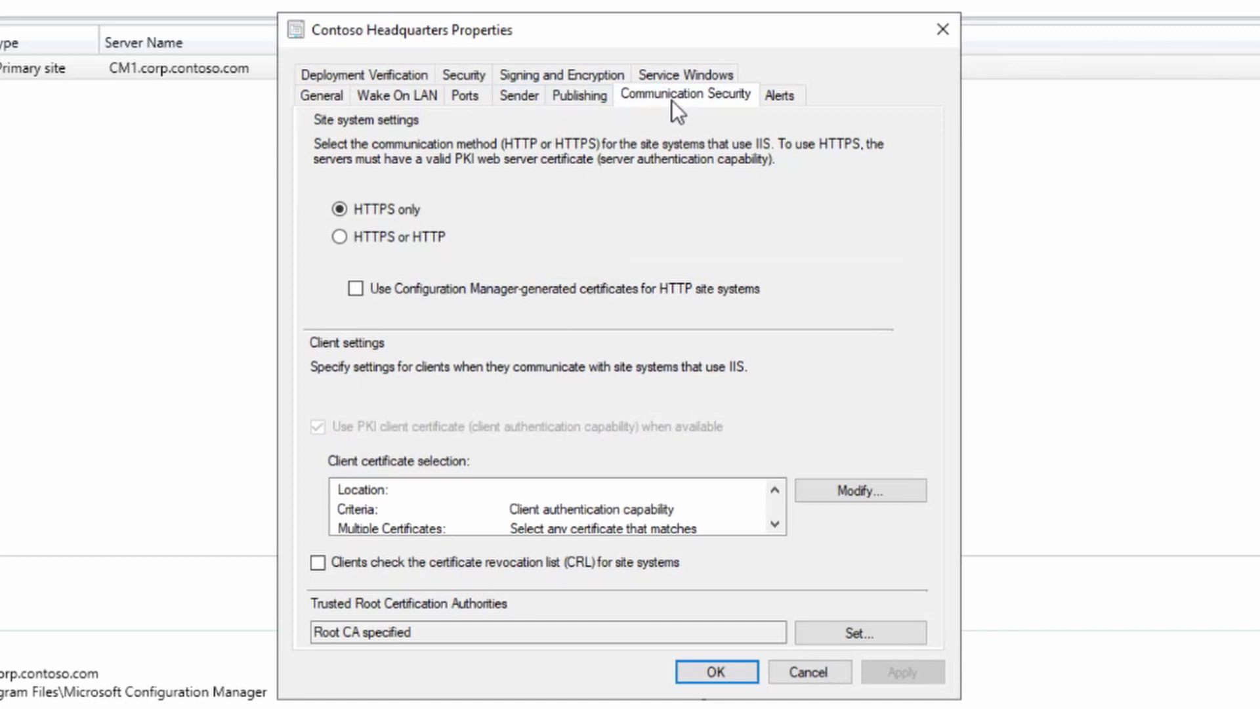
click(410, 237)
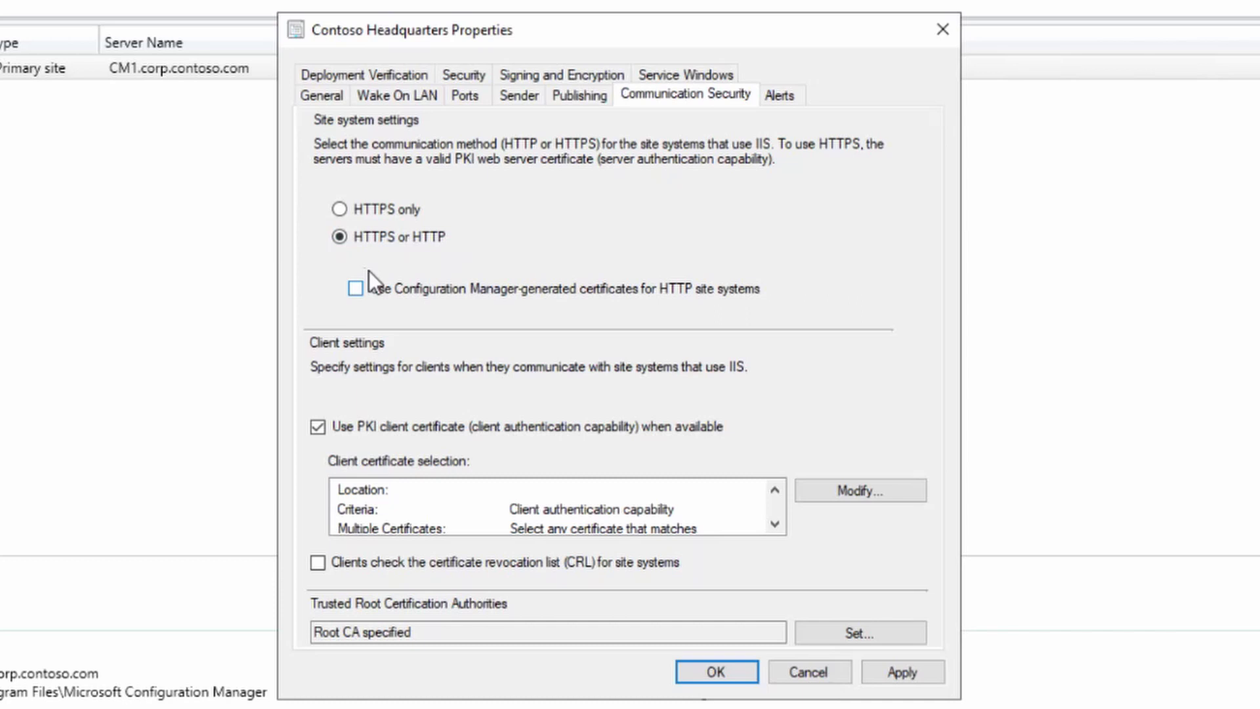
click(477, 291)
click(415, 428)
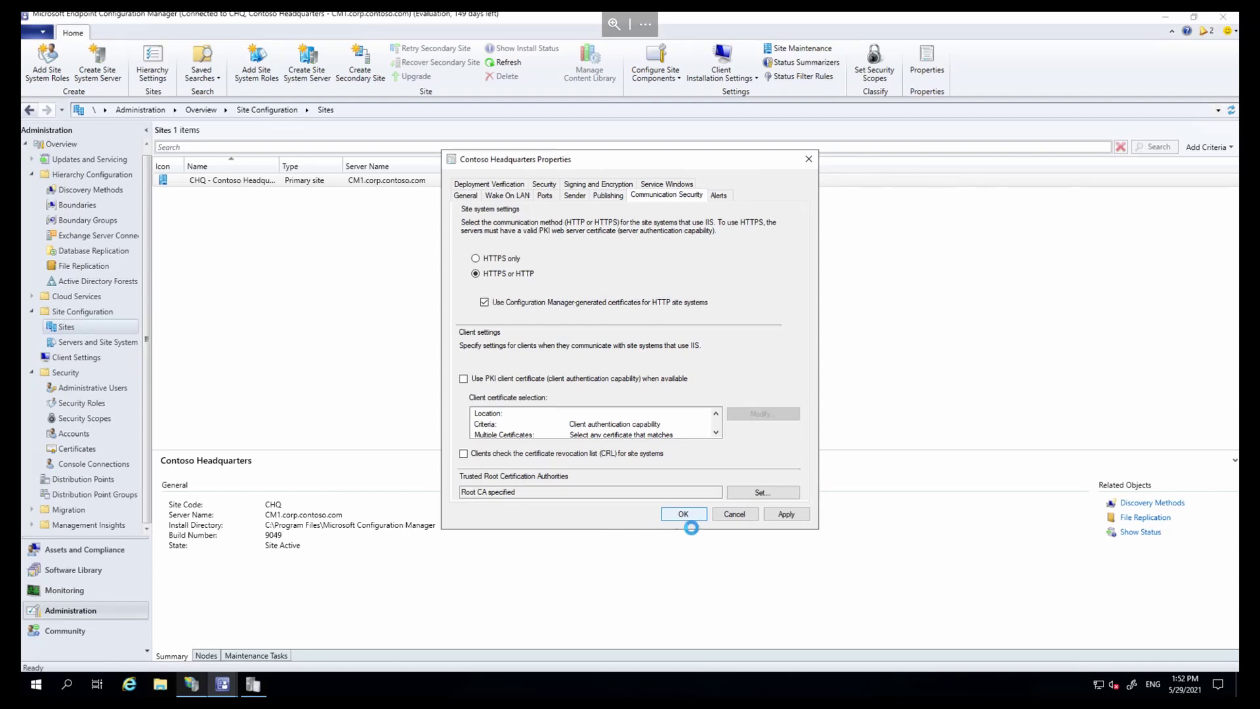
click(681, 513)
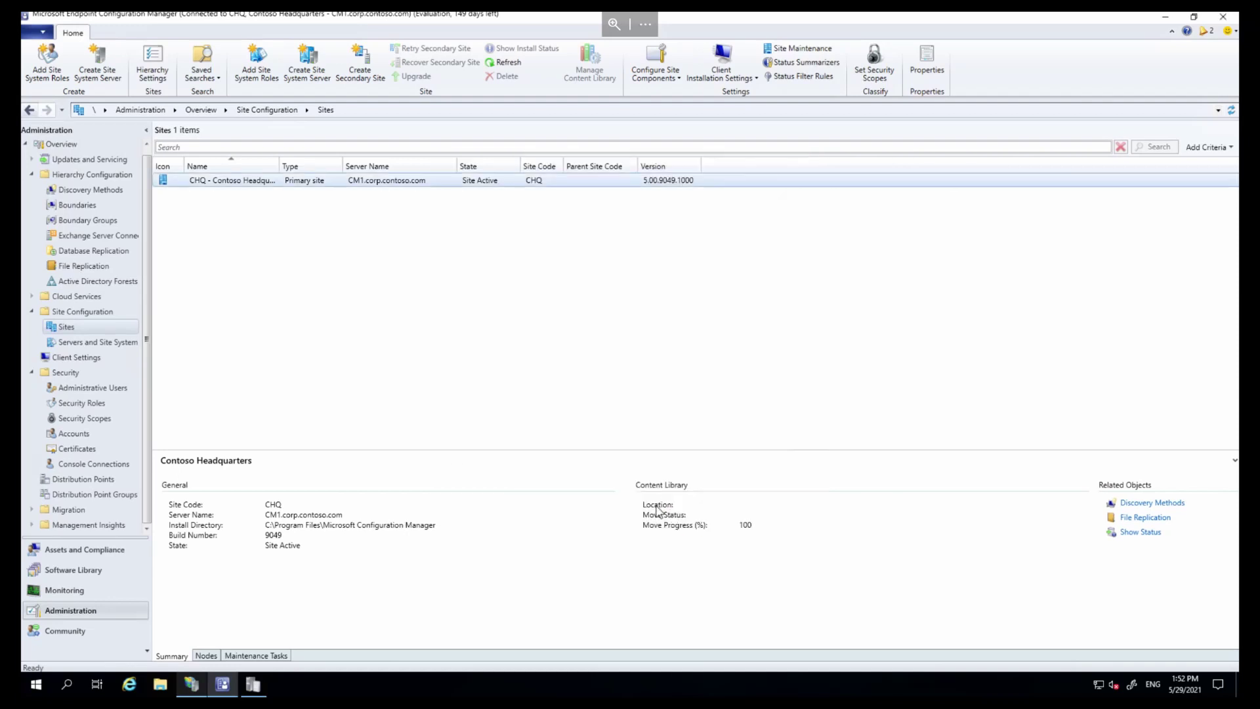
- Change the Management point role's client connections from HTTPS to HTTP and save
click(91, 342)
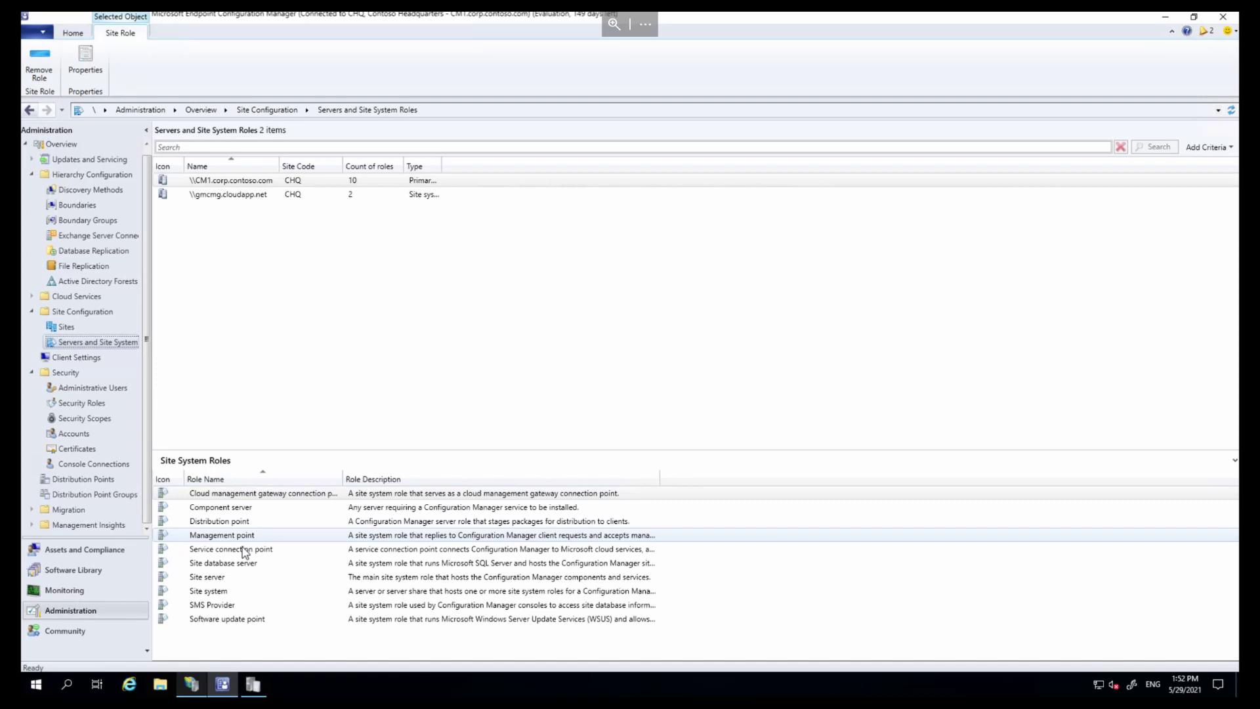
right_click(242, 537)
key(Escape)
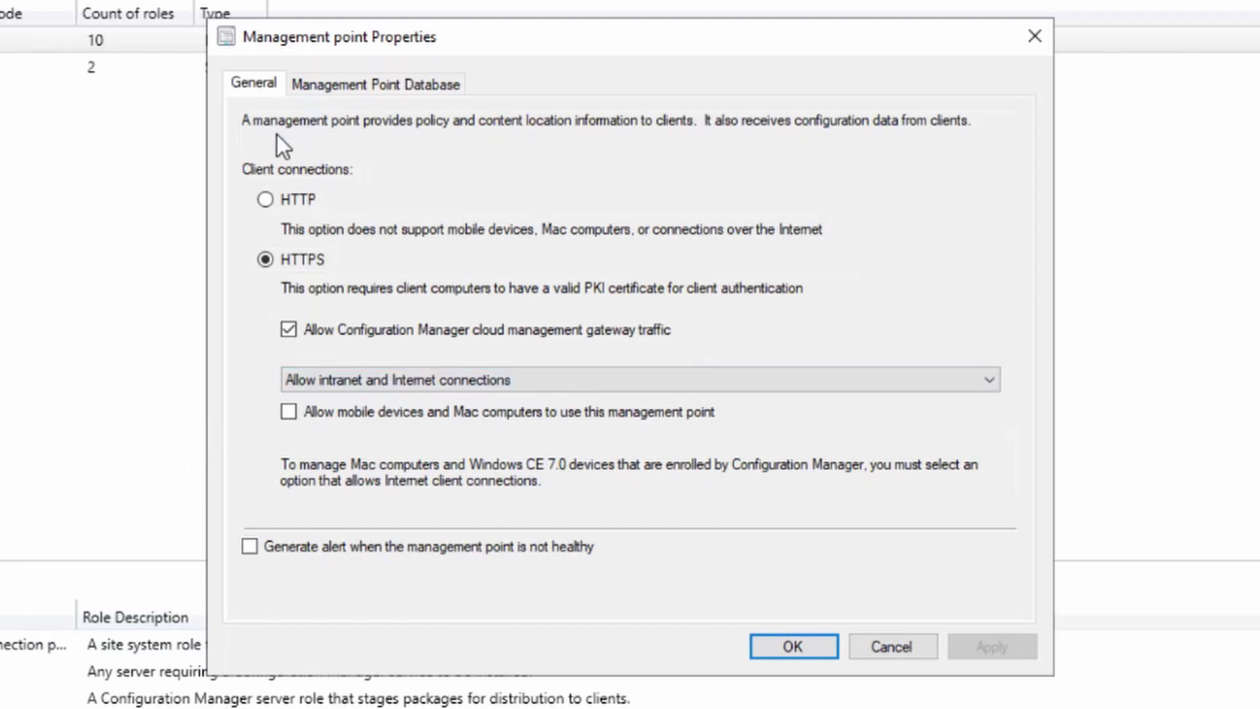
click(304, 198)
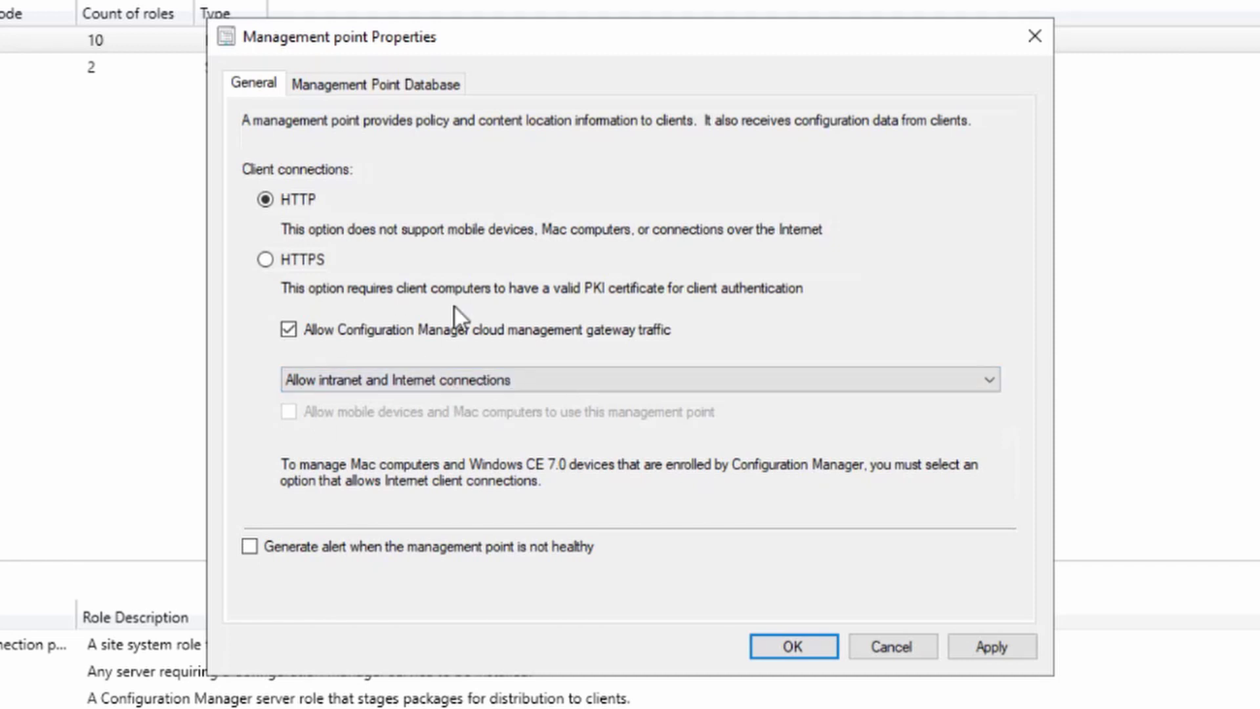
click(811, 646)
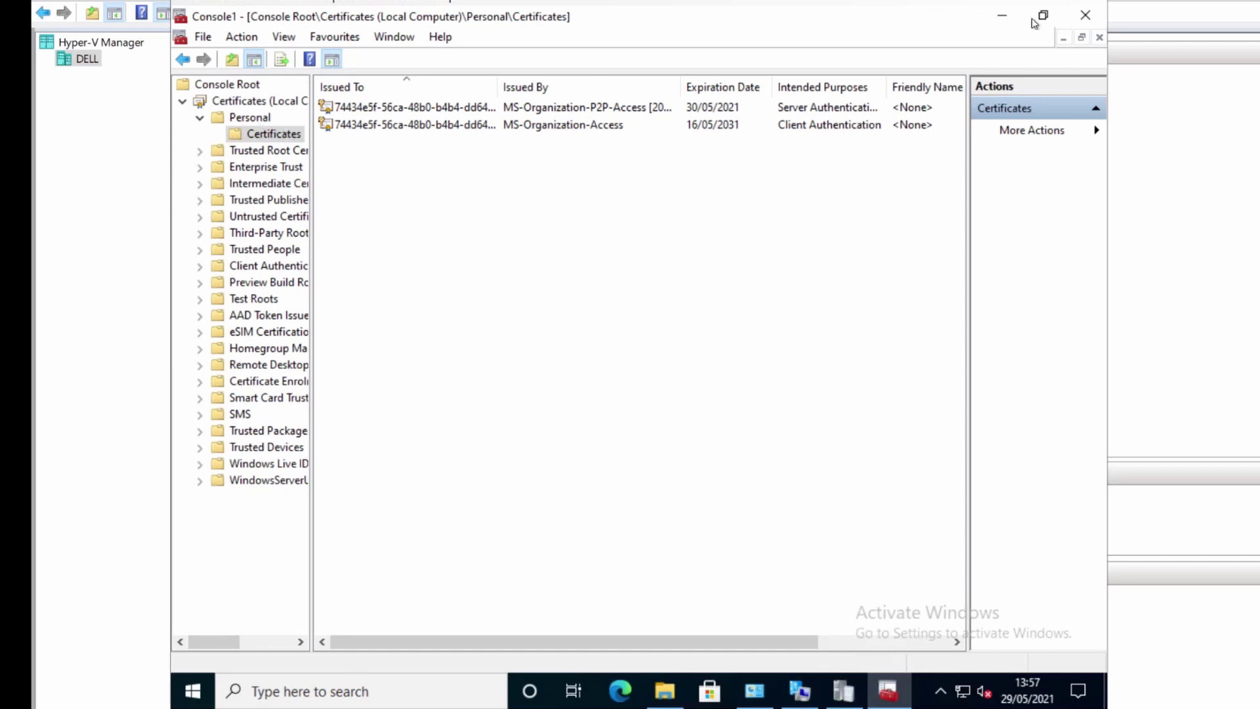
- Minimize the Certificates (Local Computer) console to reveal the client's Configuration Manager properties
click(1002, 15)
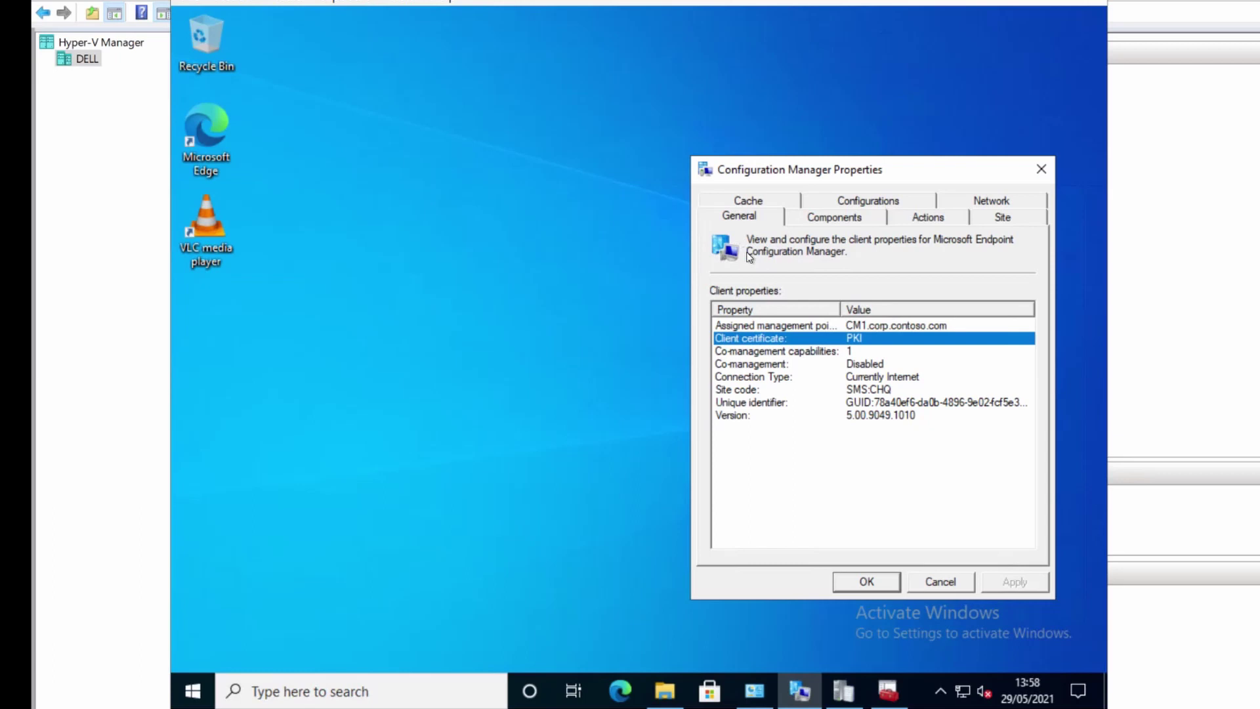
- Close the client's Configuration Manager Properties and restart the client computer anyway despite another signed-in user
drag(812, 176, 766, 148)
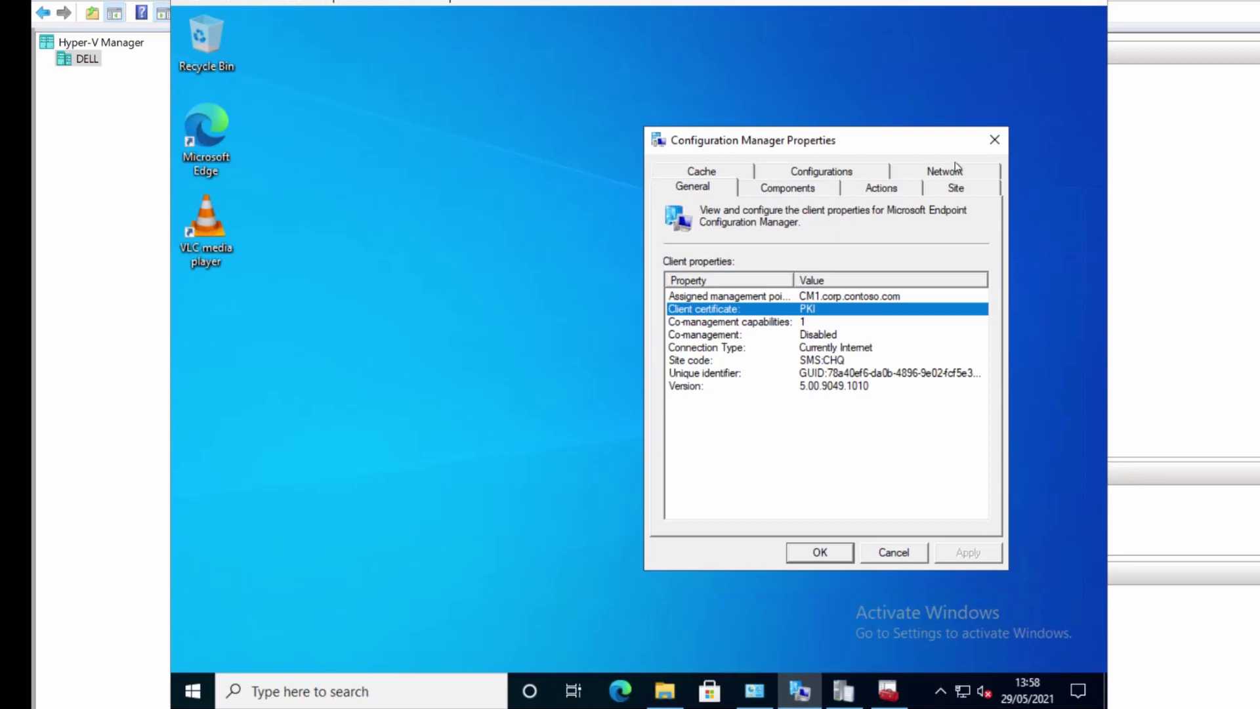
click(995, 140)
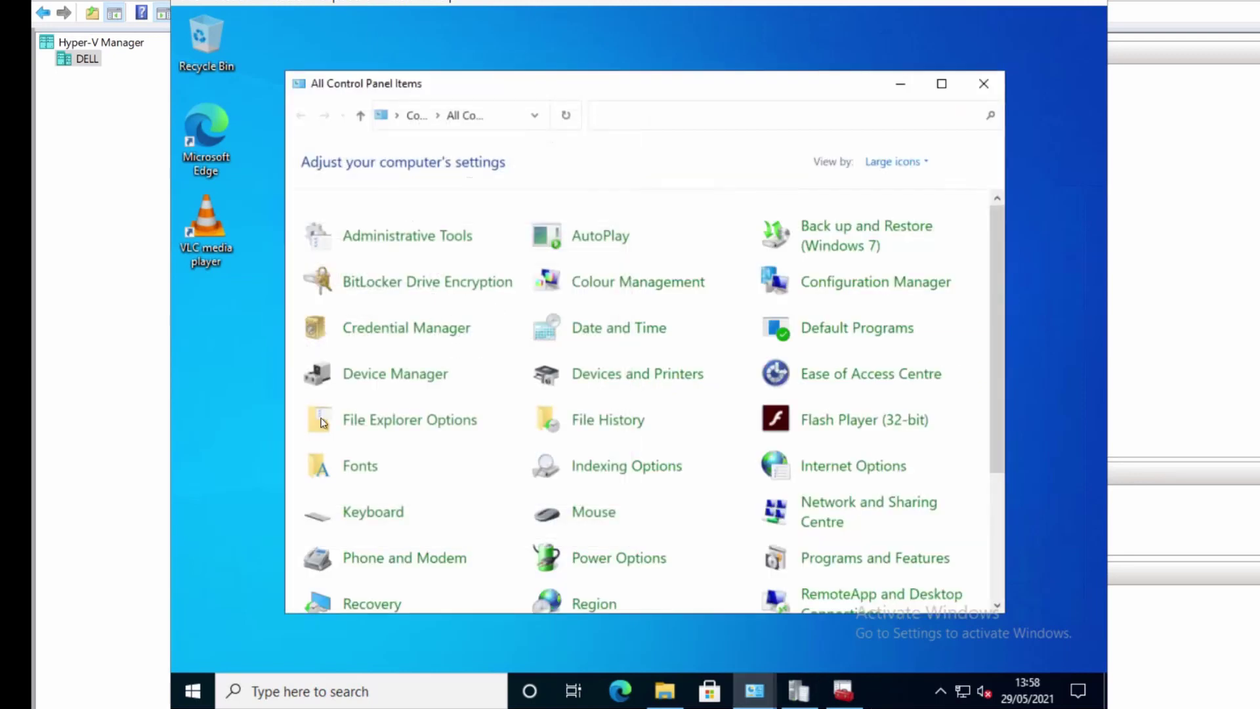
right_click(193, 691)
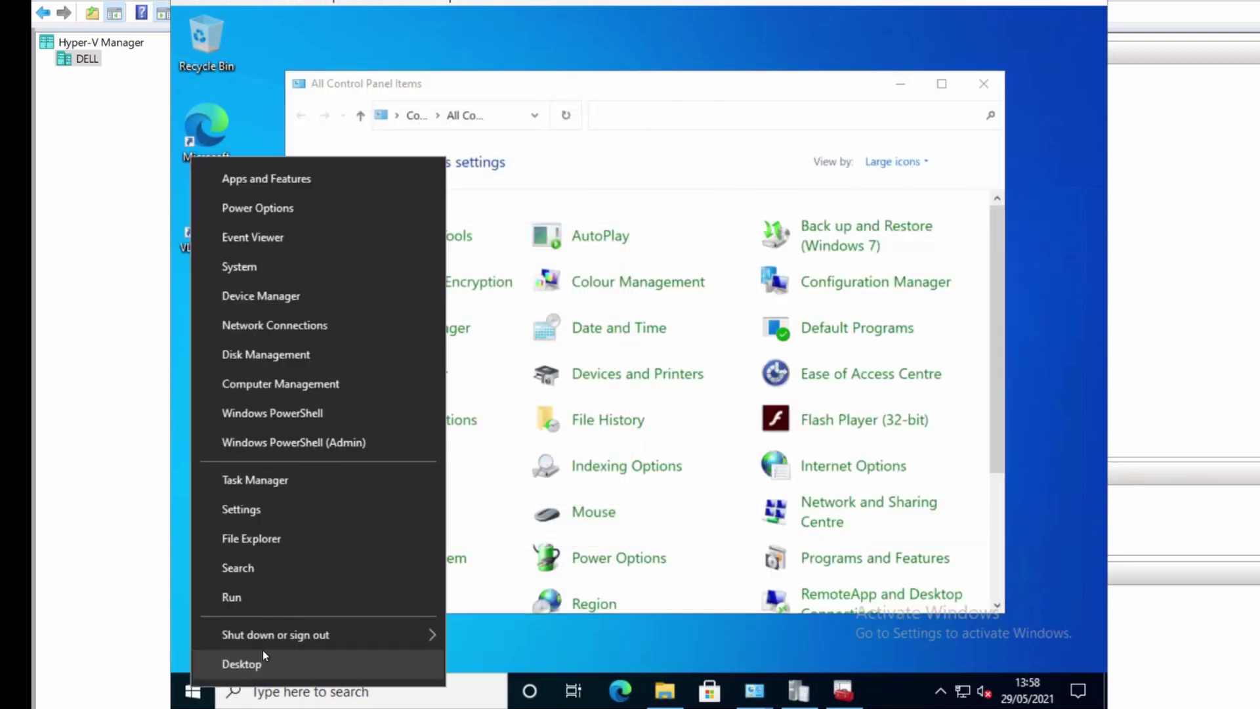
mouse_move(329, 632)
click(488, 628)
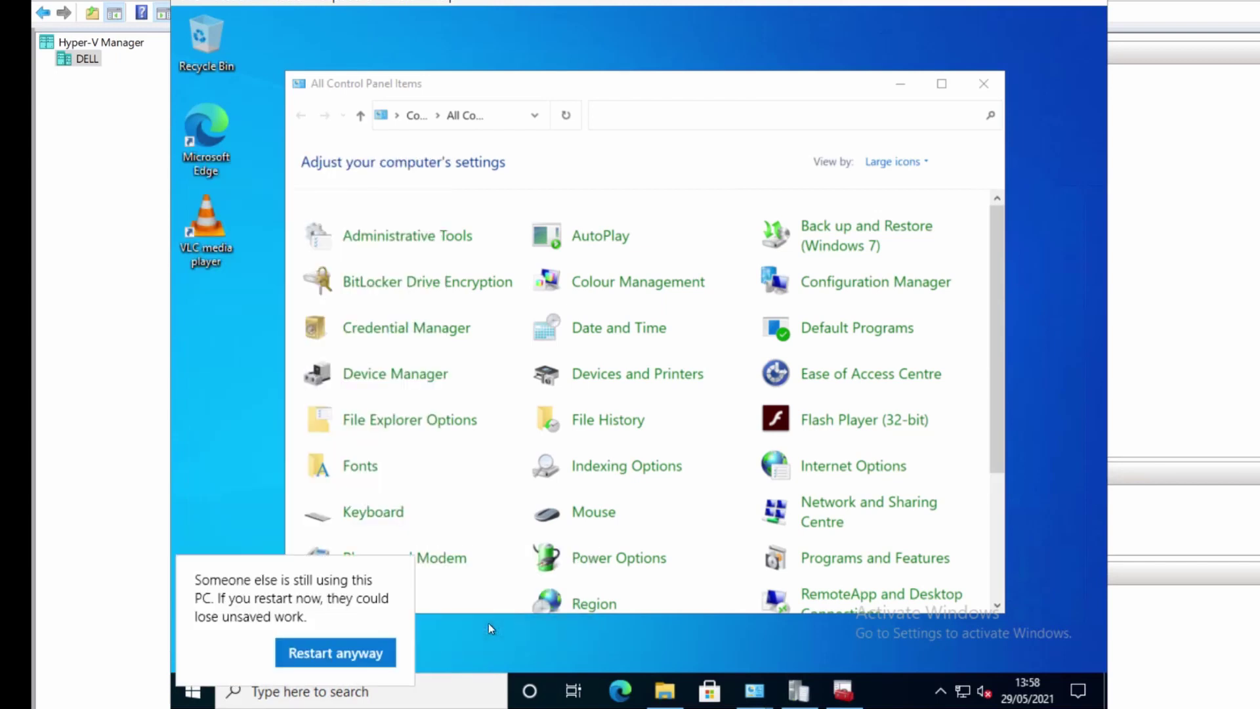
click(349, 652)
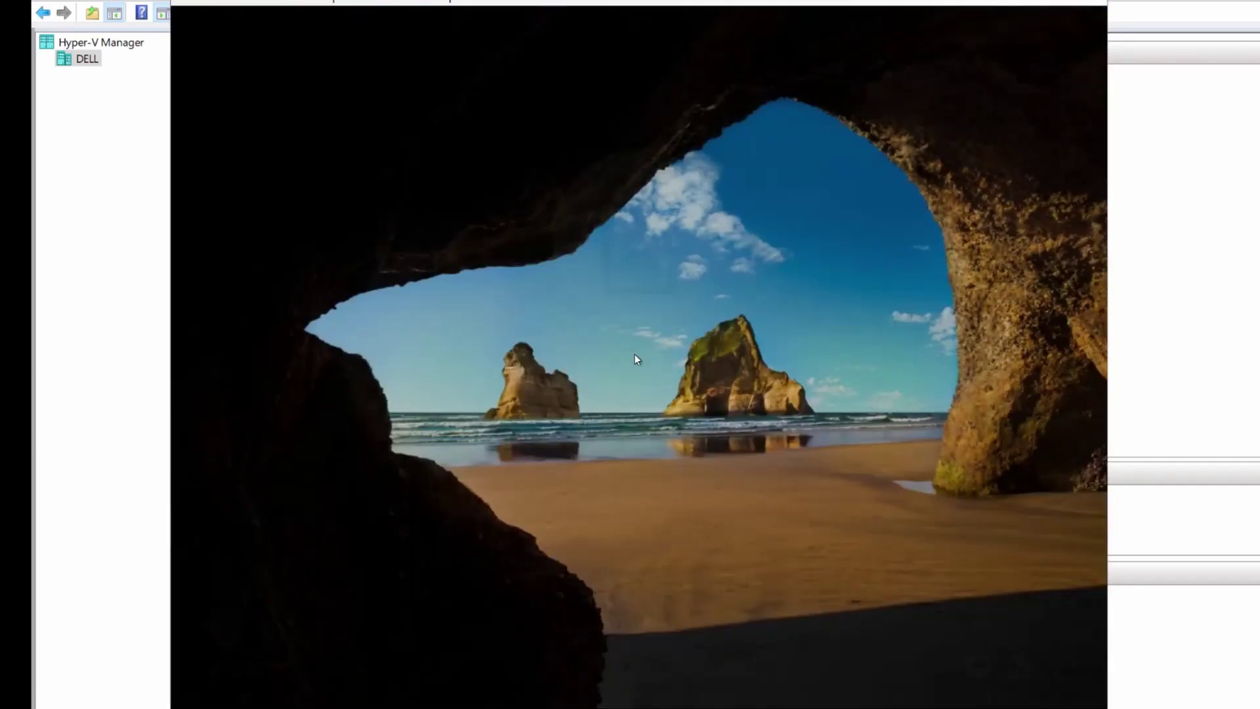
click(635, 355)
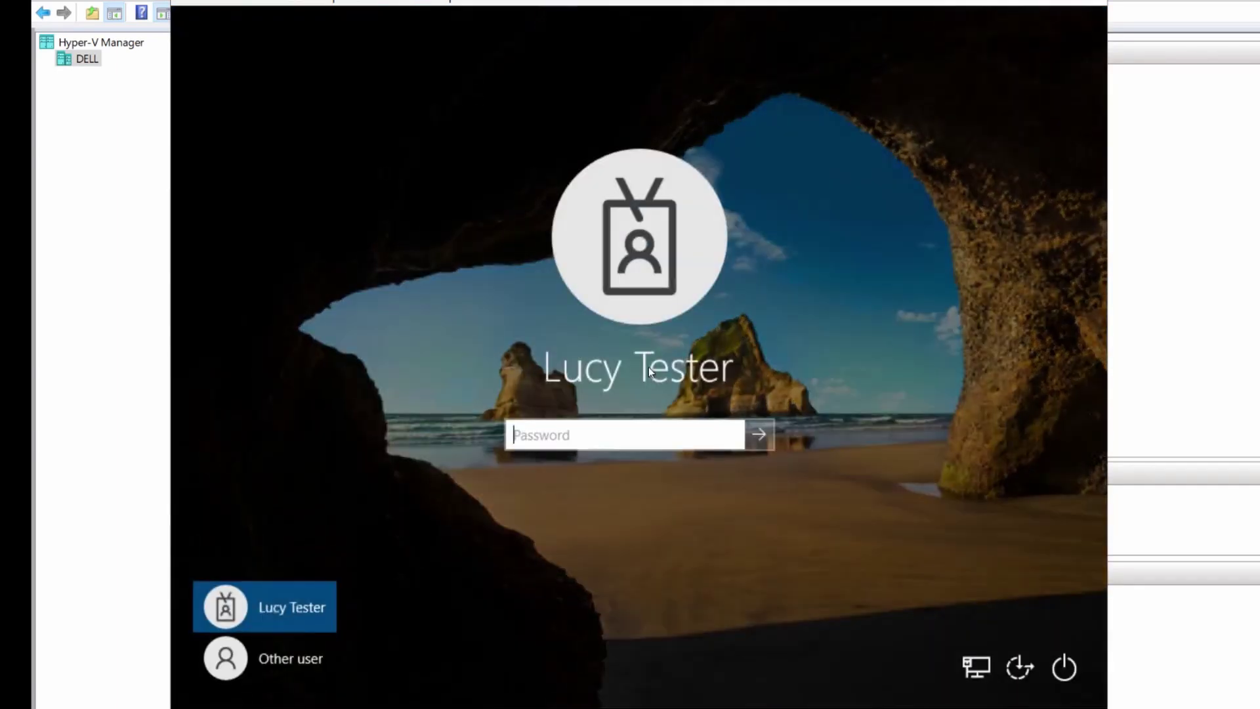
text(•••)
key(BackSpace)
key(BackSpace)
key(BackSpace)
text(••••••••••)
key(Return)
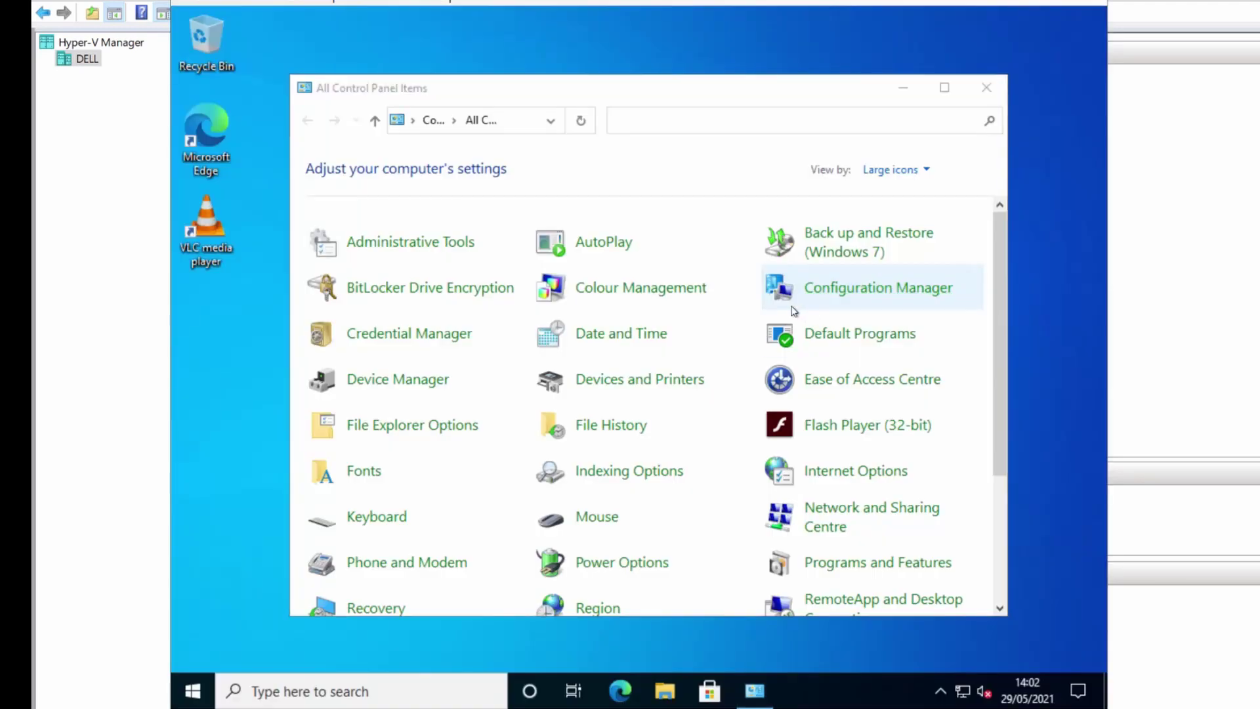
click(787, 299)
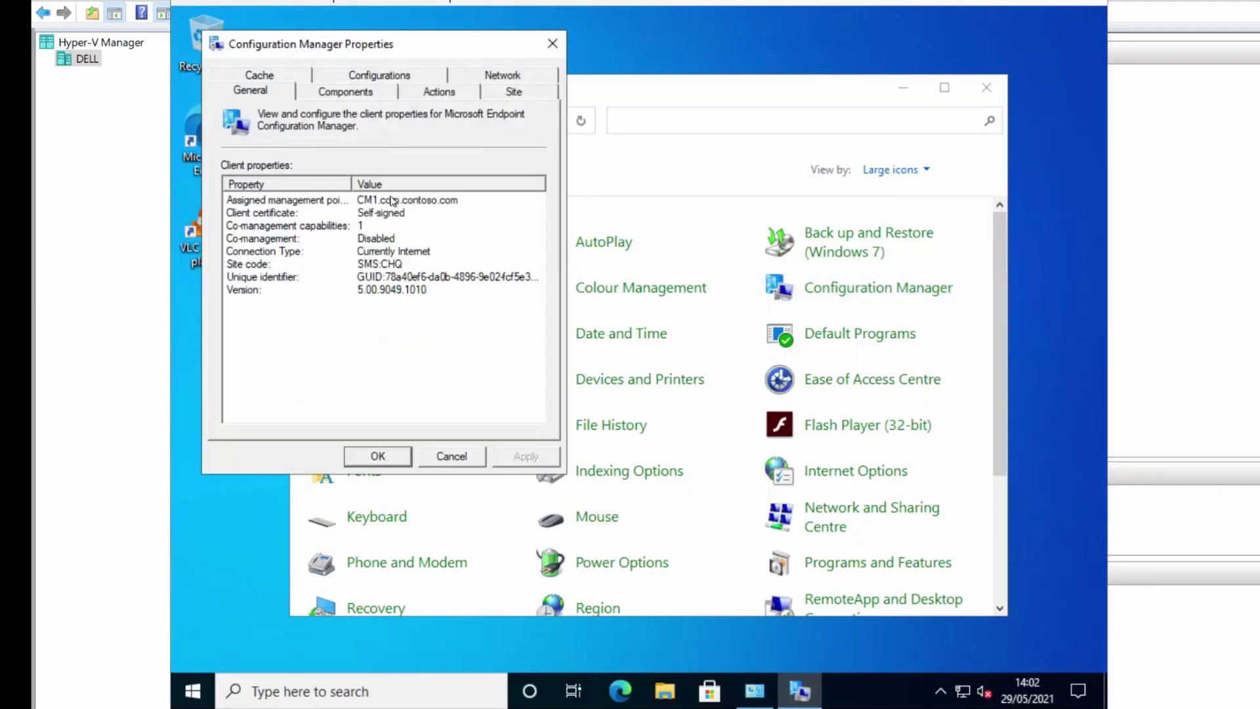
click(373, 215)
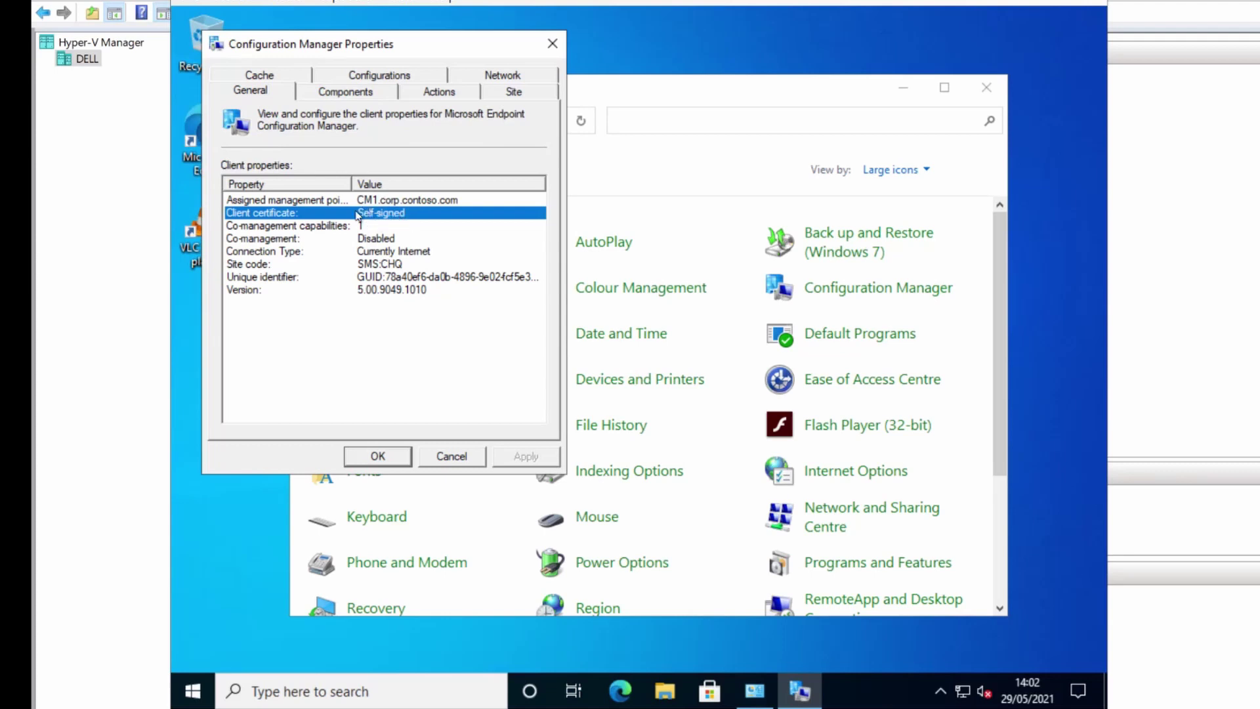
click(519, 77)
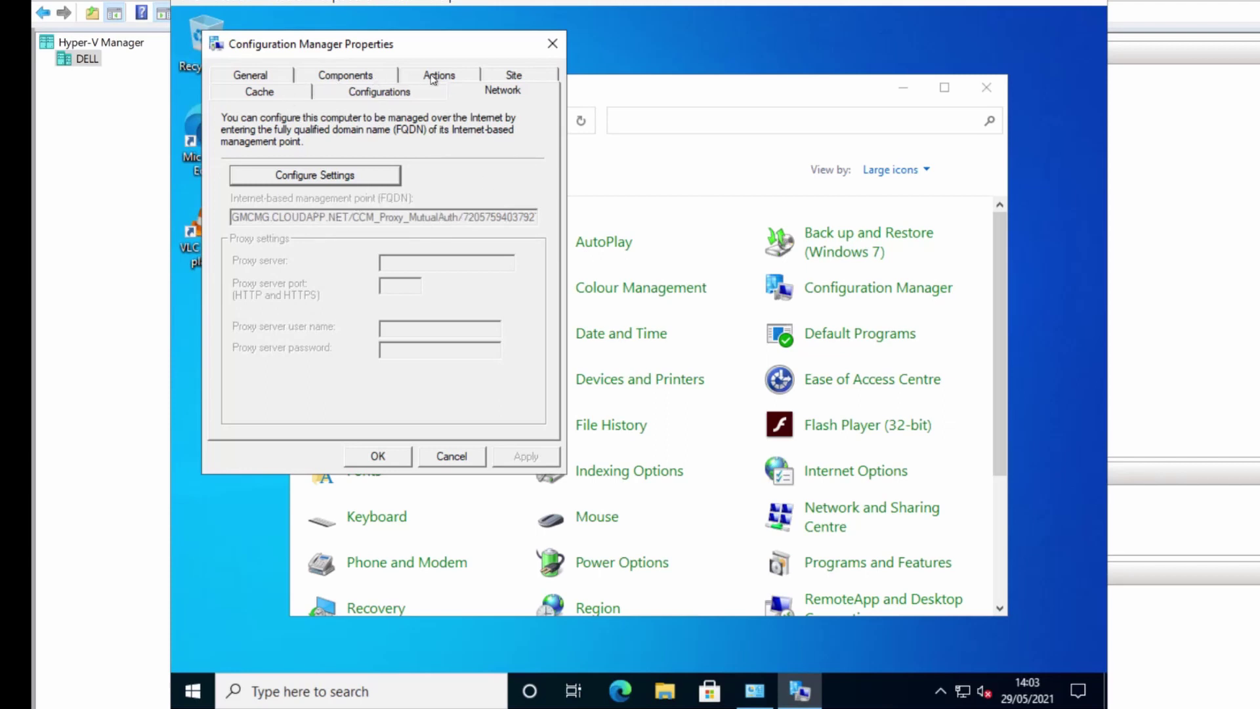
click(267, 79)
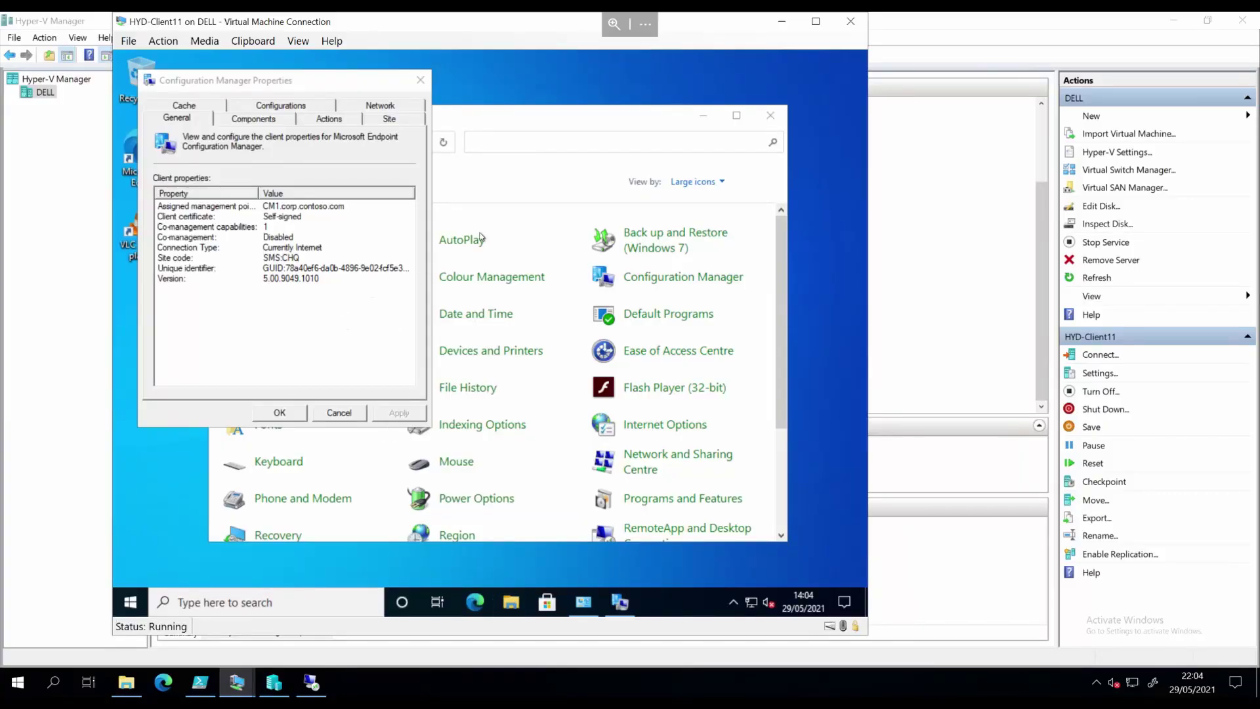
- Launch CMTrace from the C:\Windows\CCM folder in File Explorer
key(super+e)
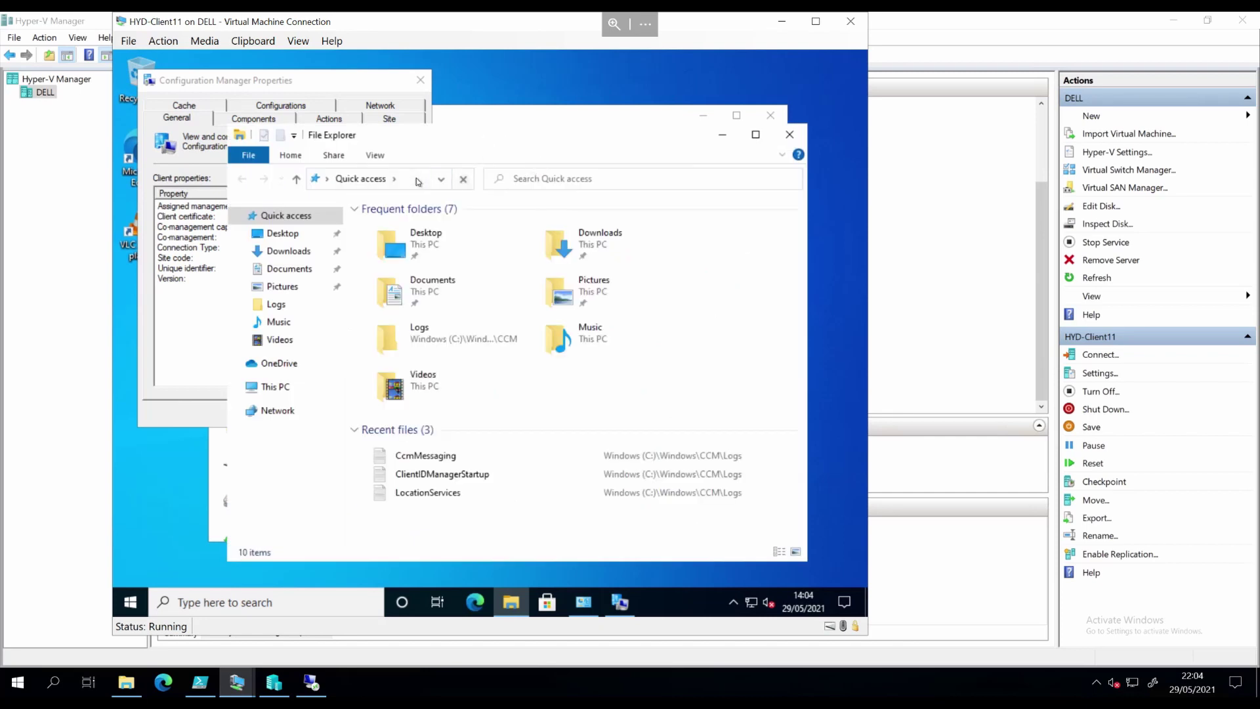
click(417, 181)
text(c:\windows\)
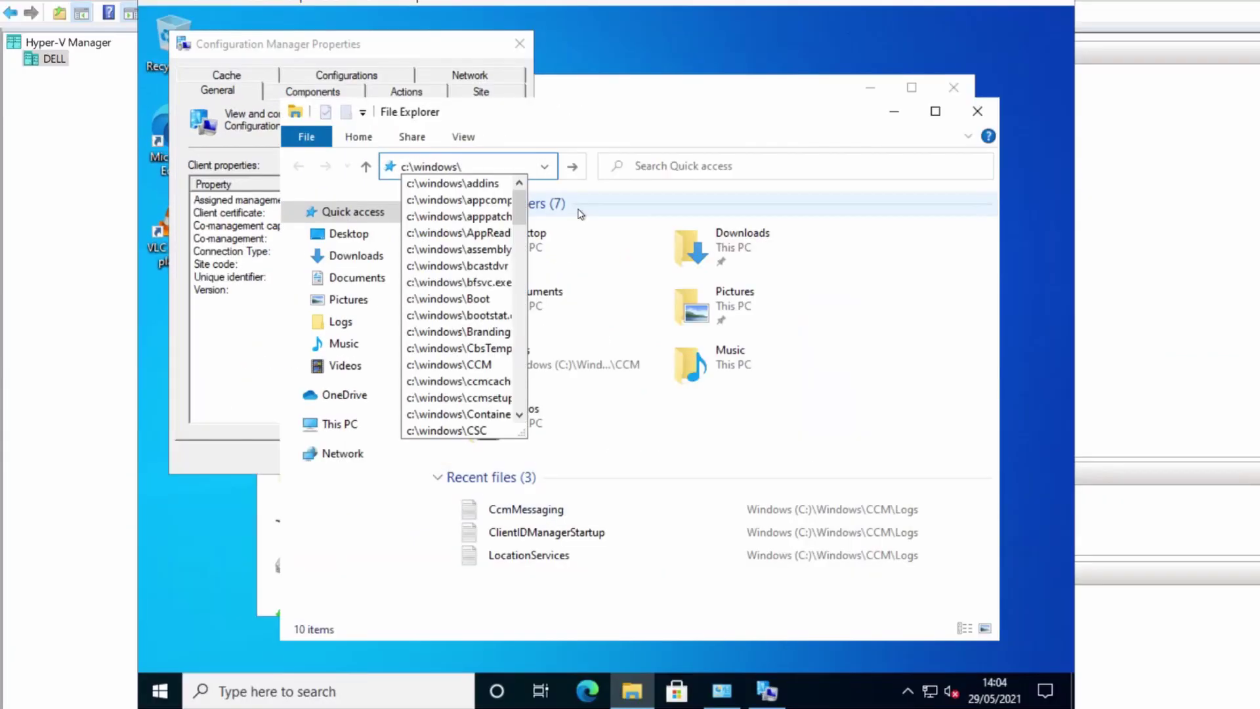
text(CCM)
key(Return)
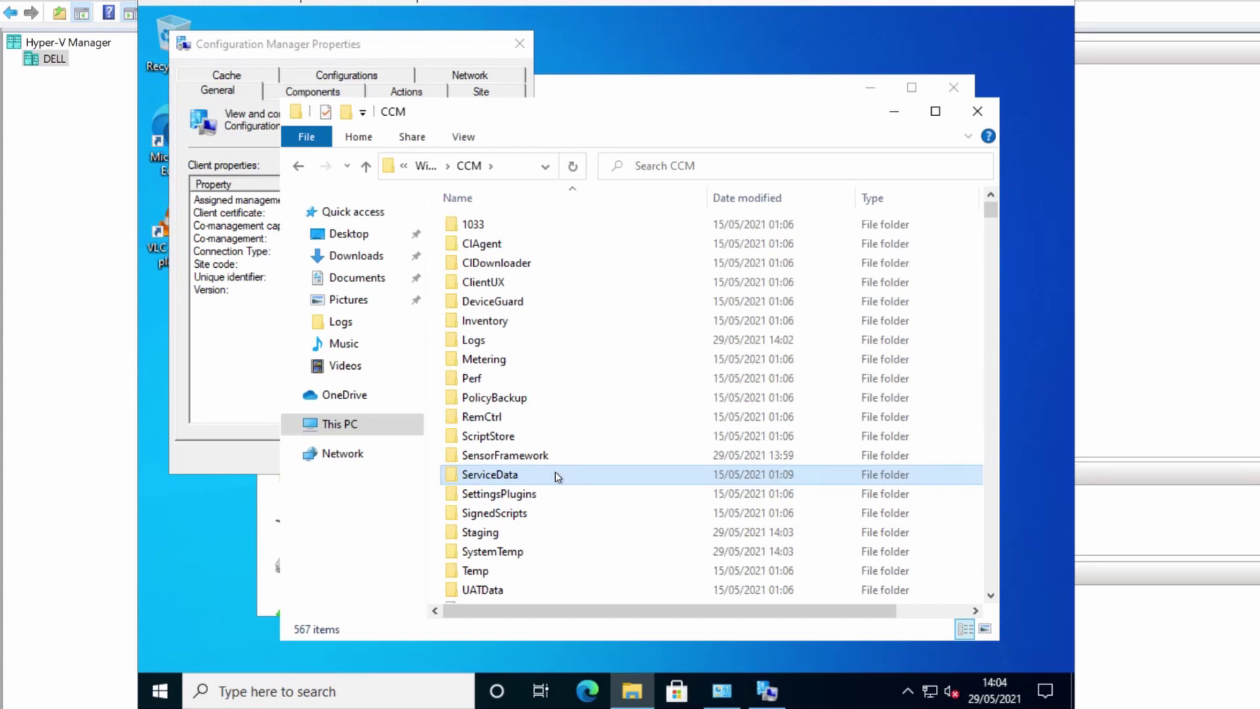
text(cm)
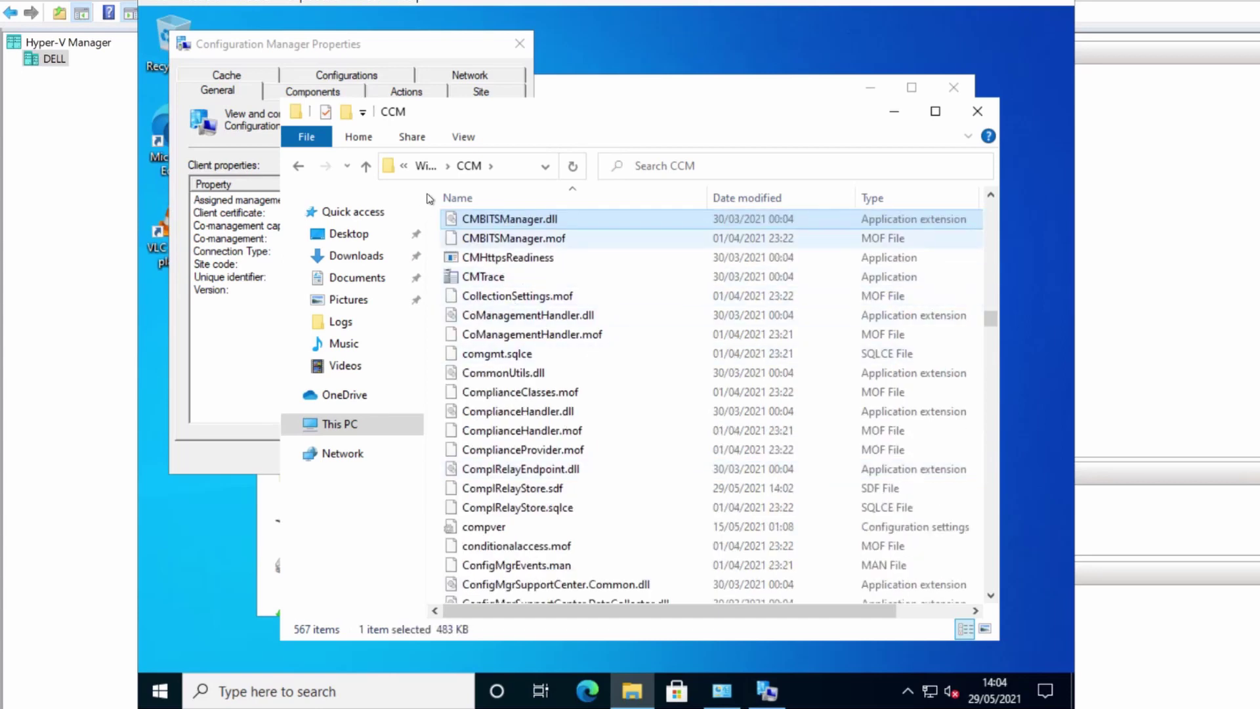
double_click(506, 279)
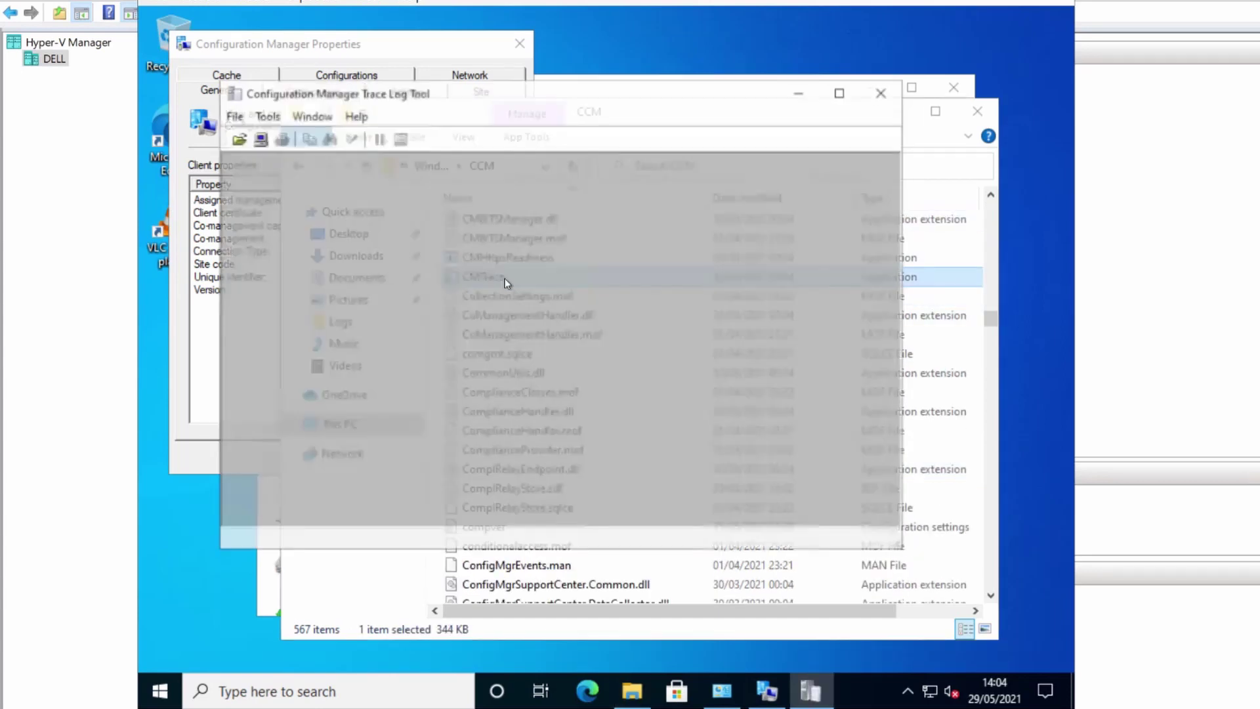
- Open Logs\ADALOperationProvider.log in CMTrace, maximized, and select the 13:57:51 device-token entry
click(235, 138)
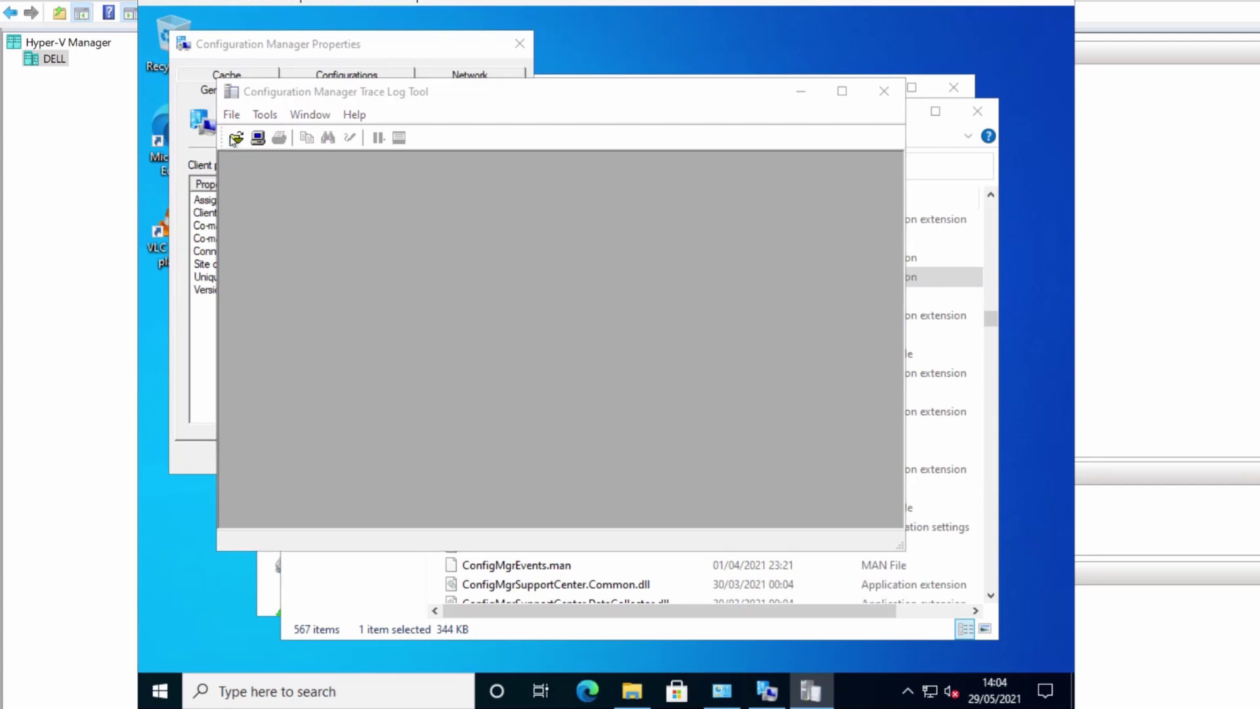
click(463, 279)
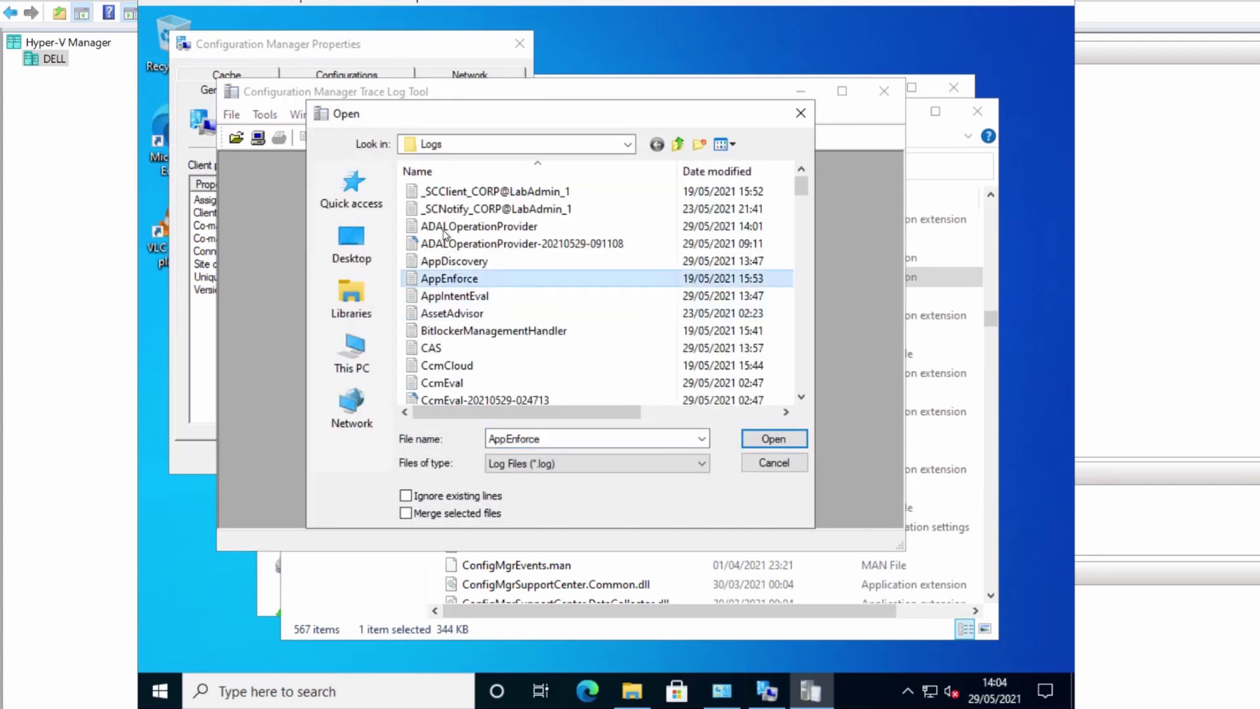
click(453, 227)
click(793, 438)
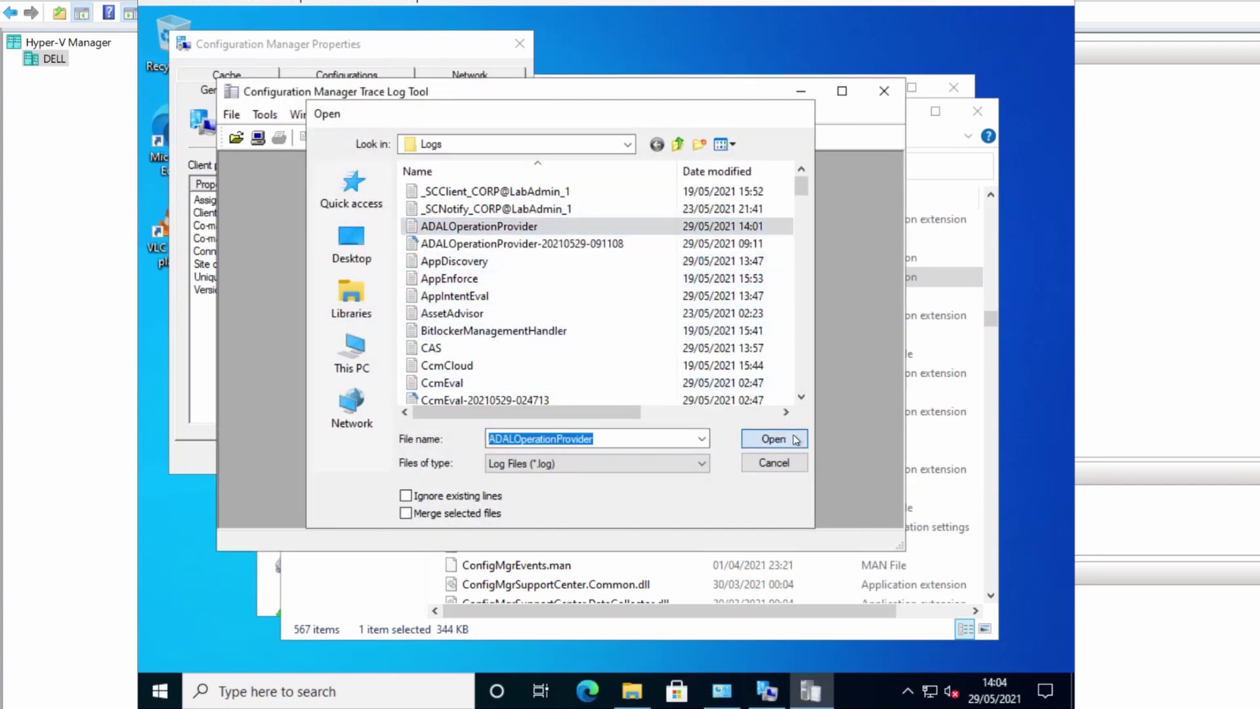
key(super+Up)
click(341, 383)
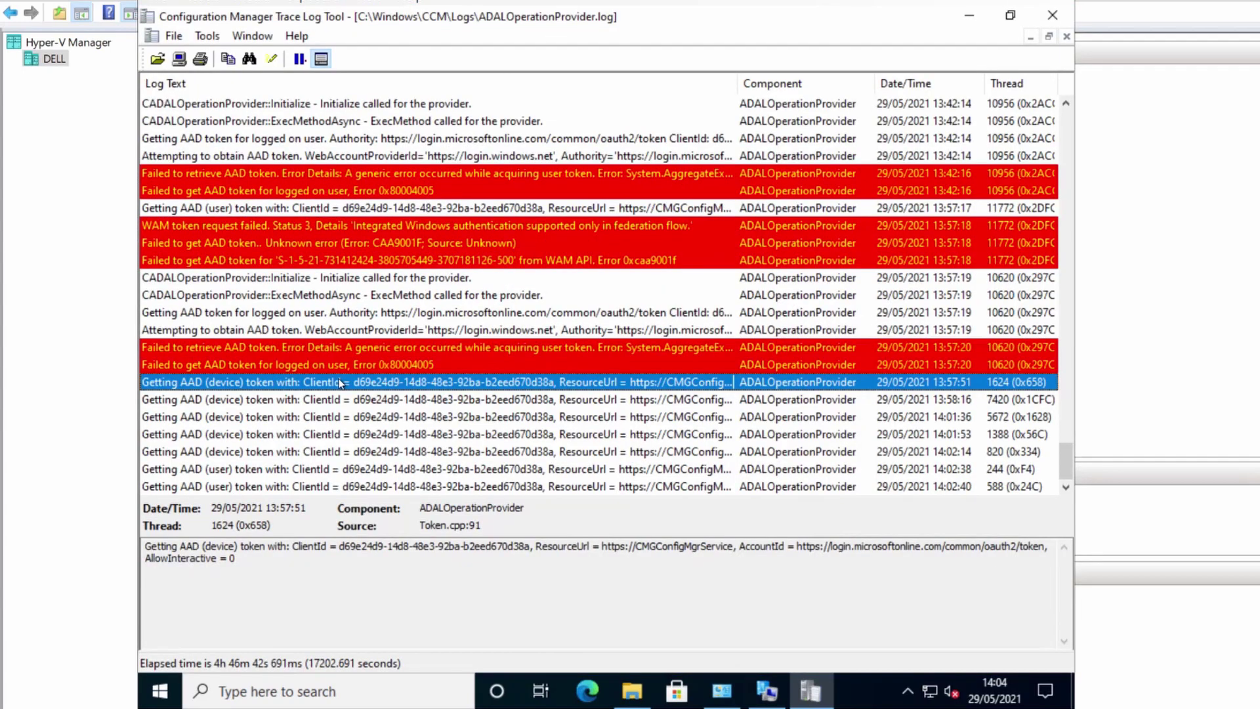
- Review the 13:57:20 token failure and the device/user token requests from 13:57:51 to 14:02:40
click(253, 347)
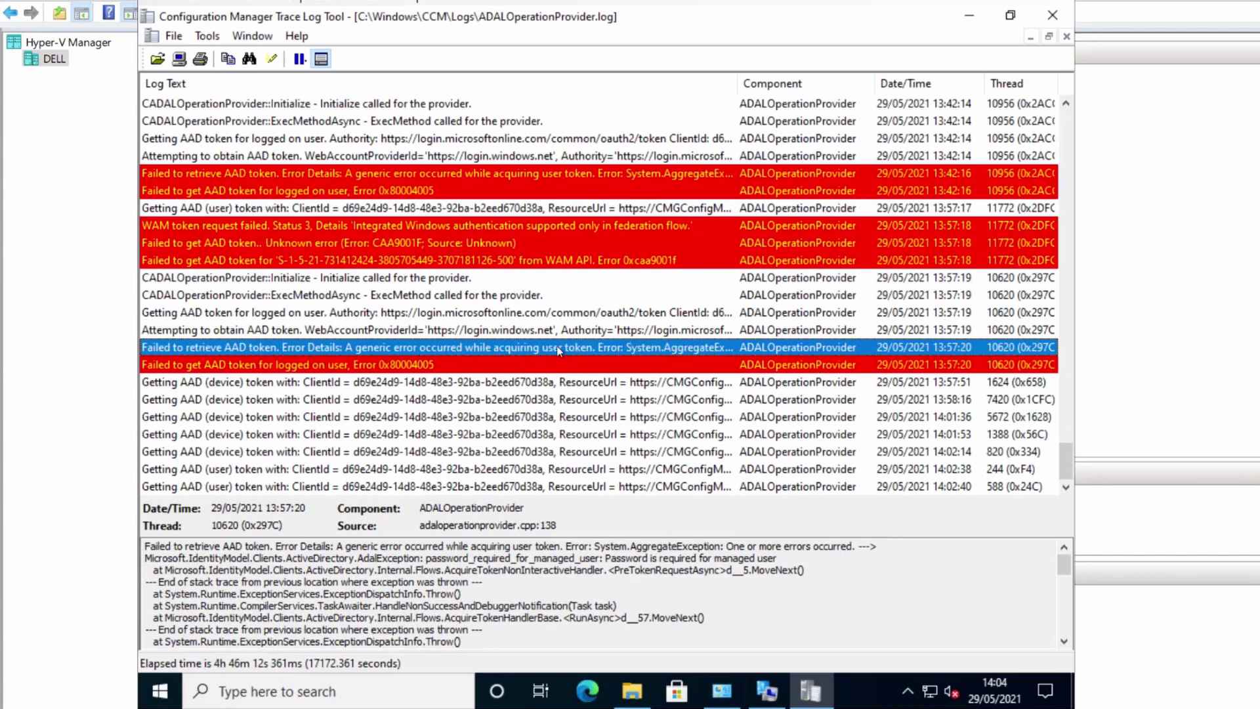
click(349, 383)
click(430, 403)
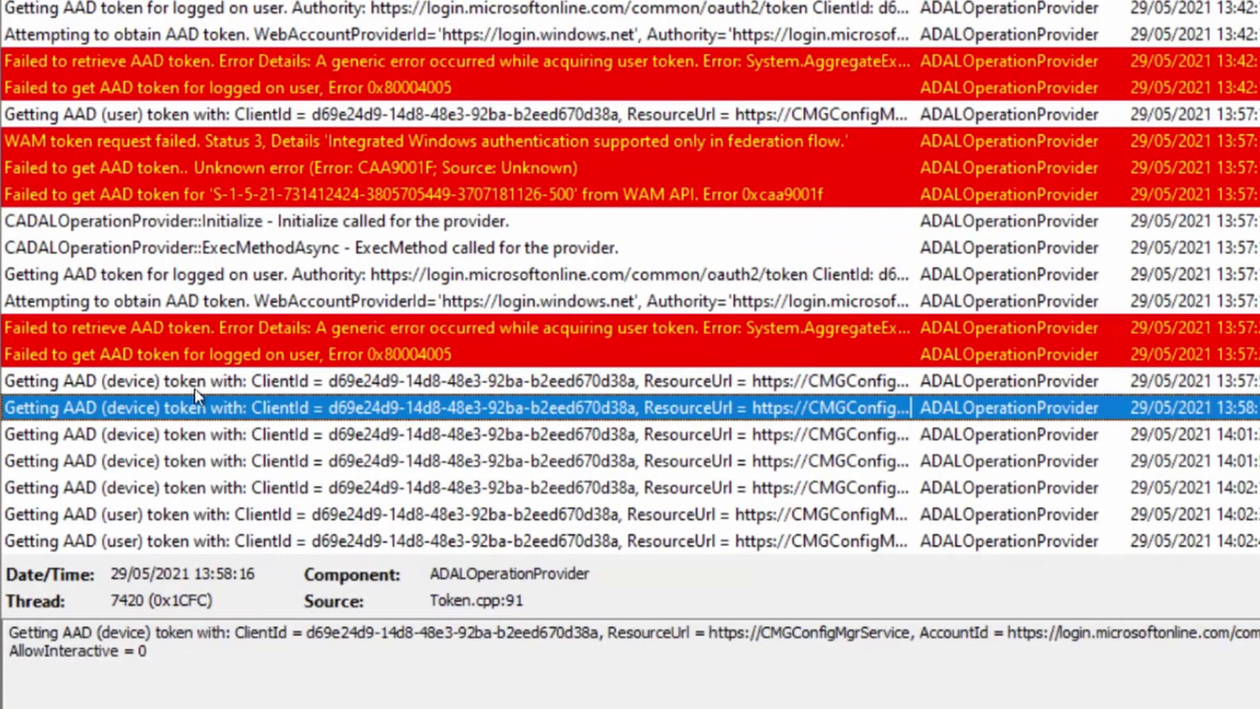
click(230, 441)
click(257, 493)
click(258, 518)
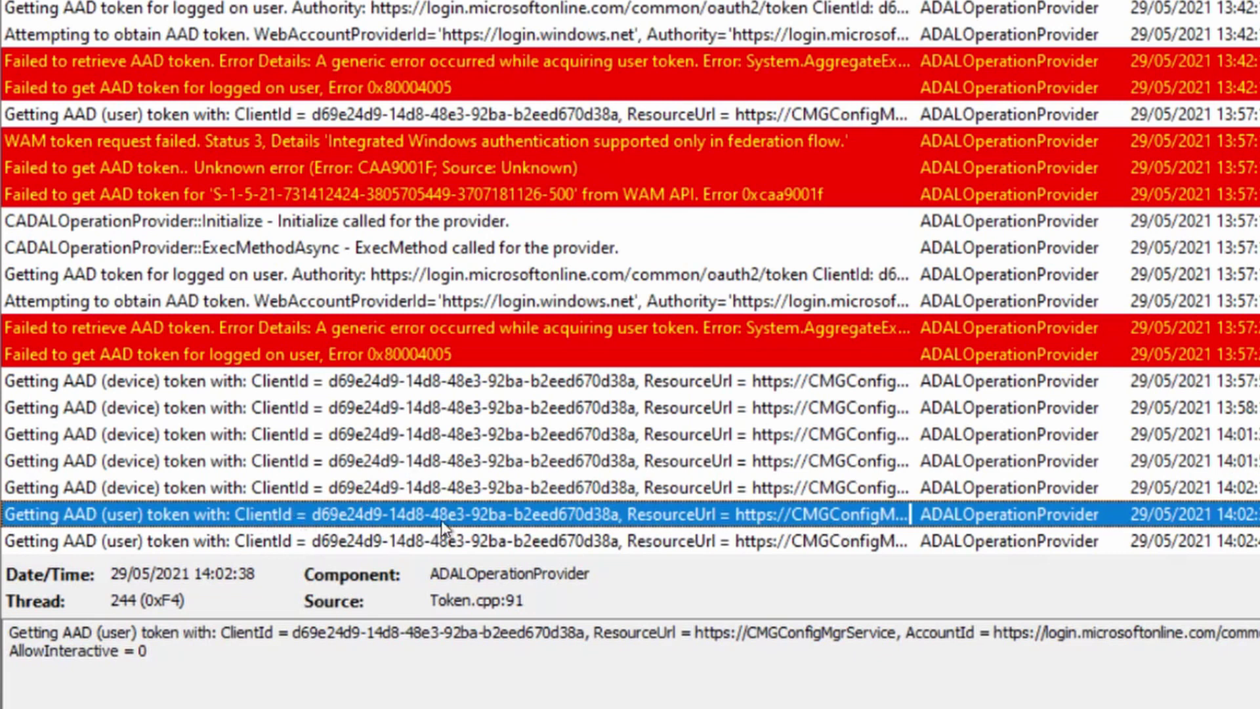
click(431, 542)
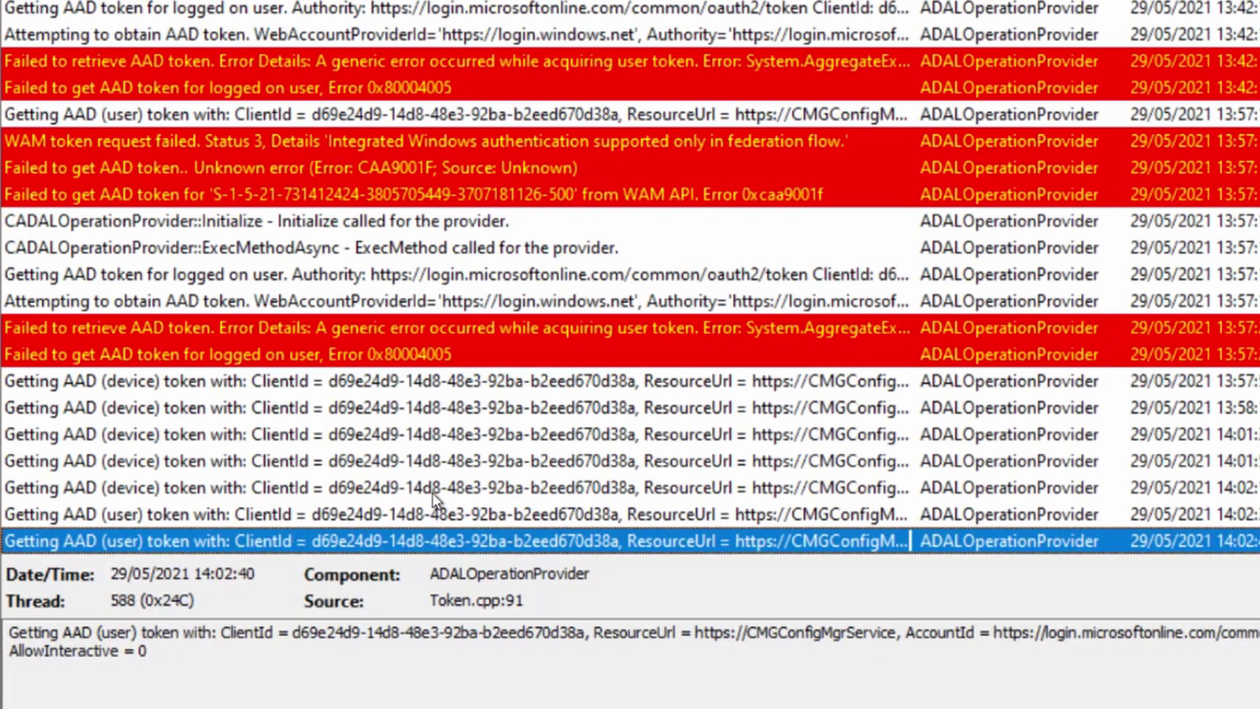
click(441, 472)
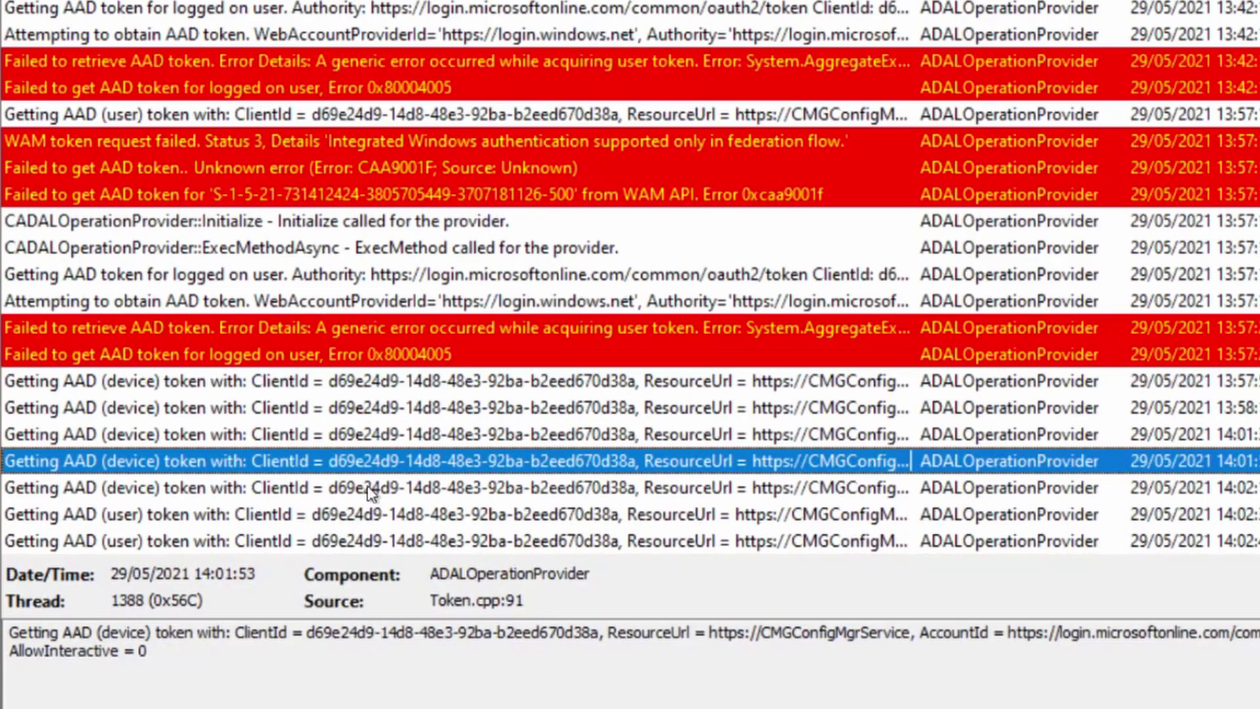